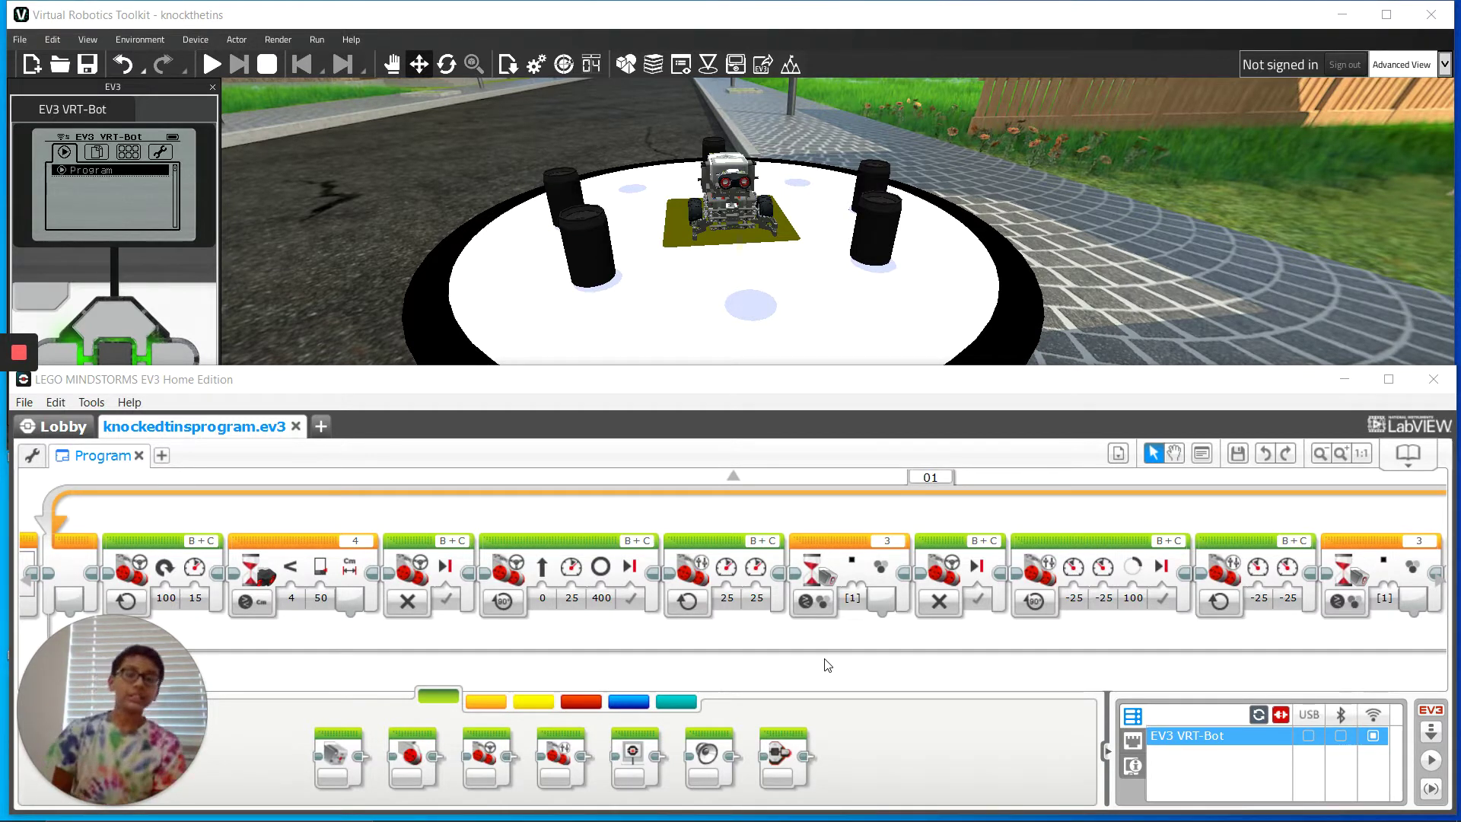
mouse_move(911, 234)
left_mouse_down()
mouse_move(939, 214)
mouse_move(860, 197)
mouse_move(1025, 228)
left_mouse_up()
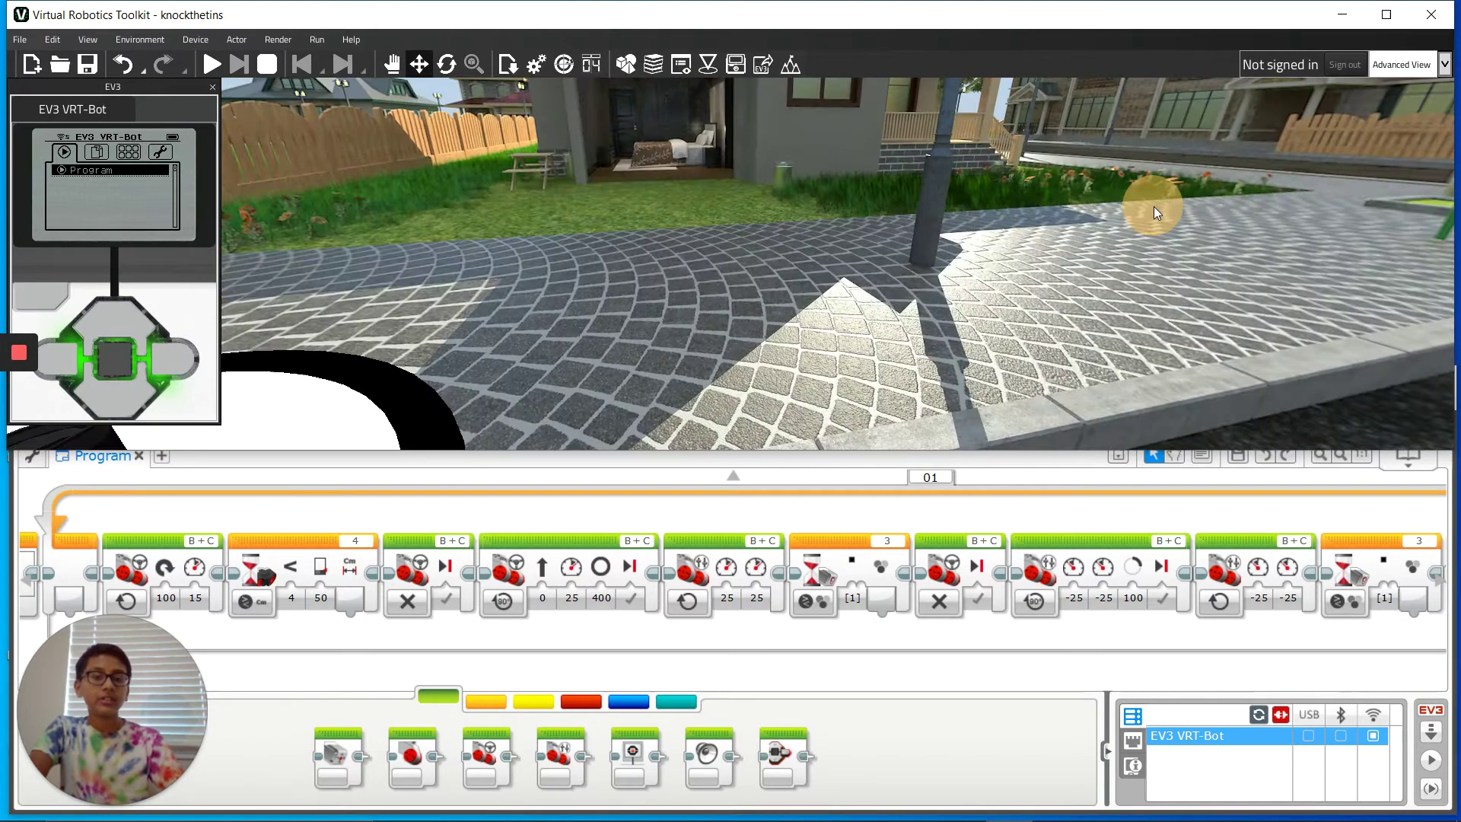
left_click_drag(1022, 222, 895, 210)
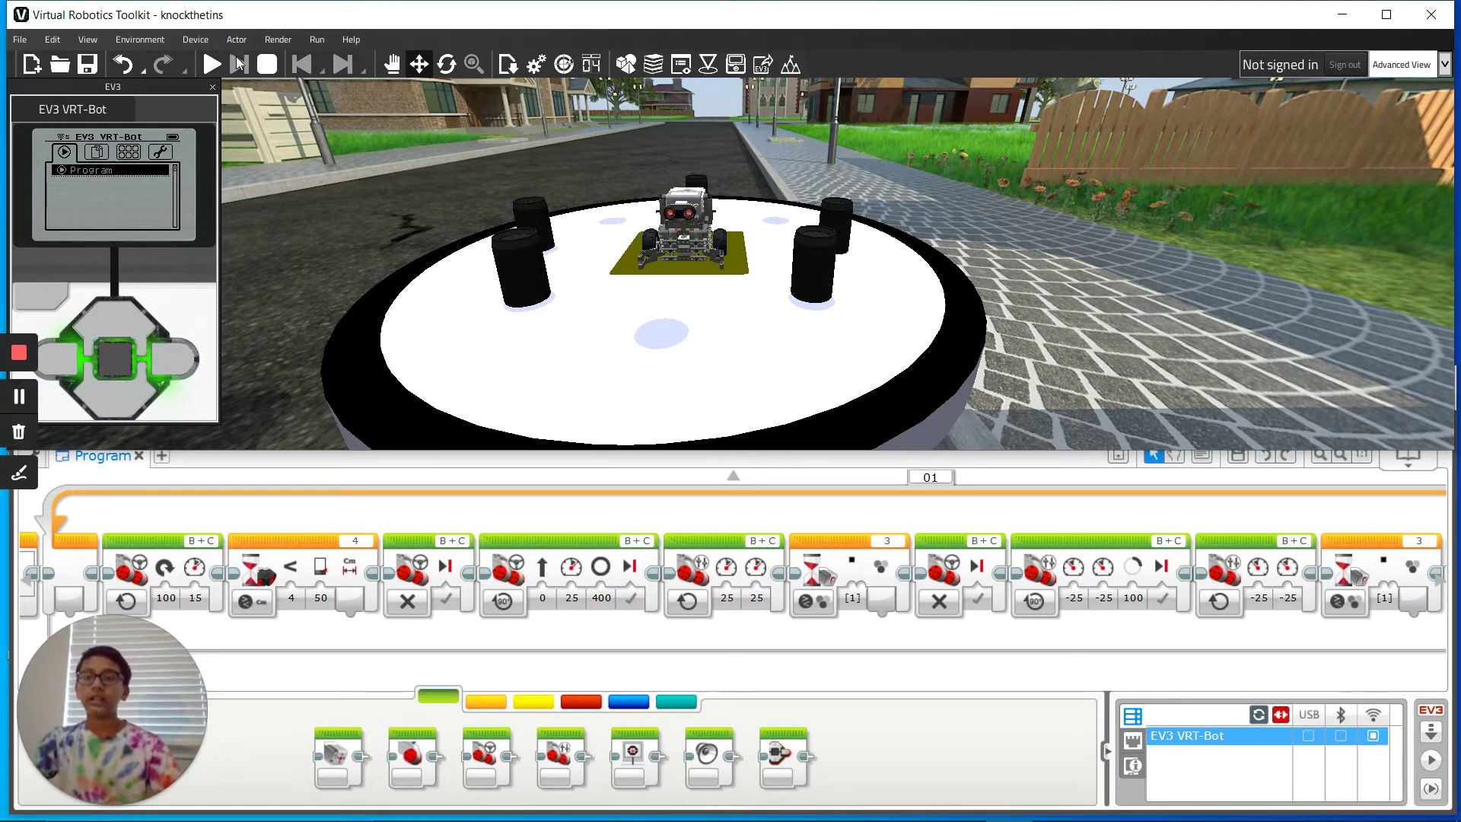
left_click(210, 67)
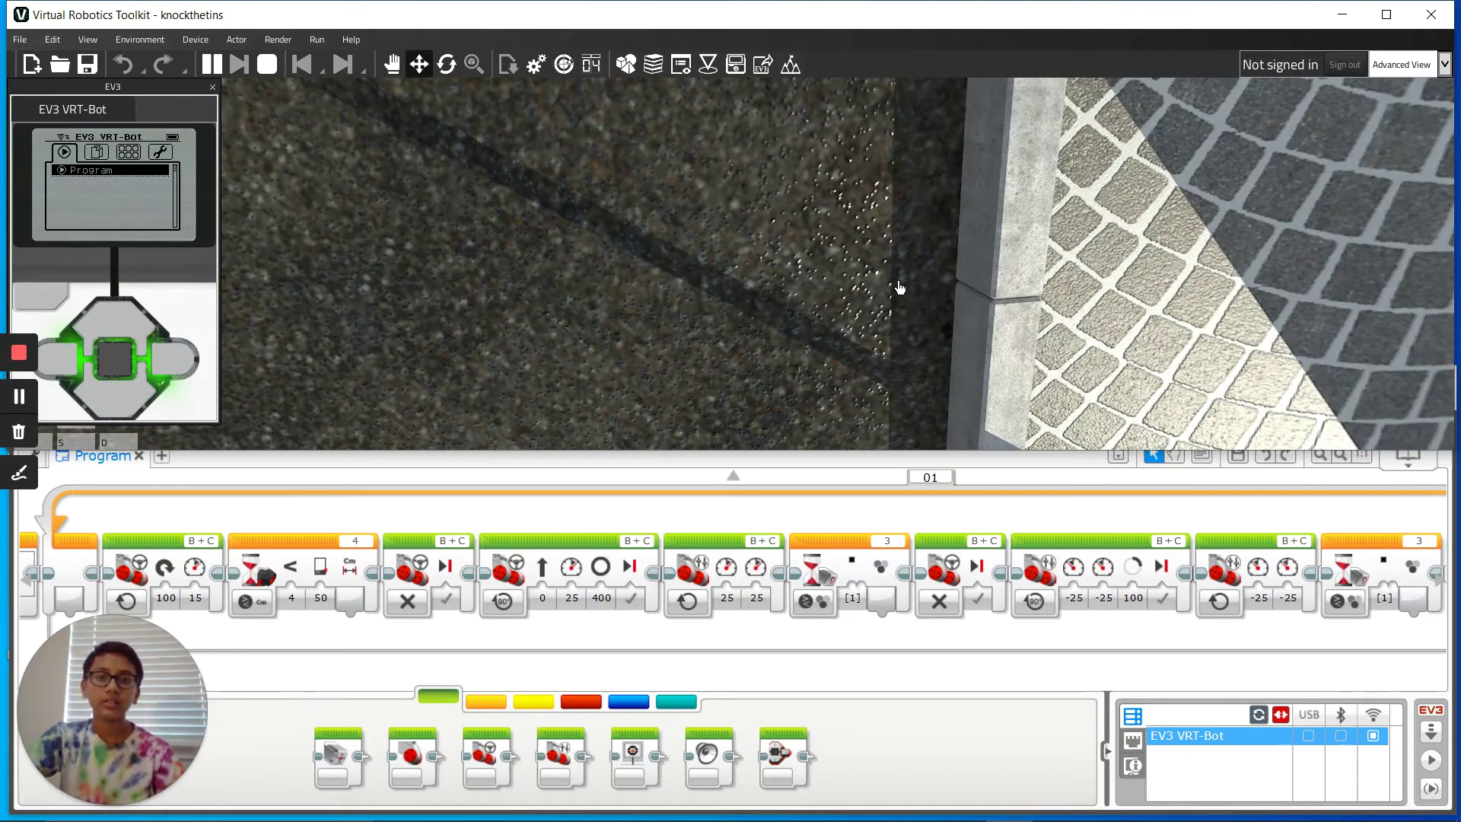
left_click_drag(898, 288, 897, 88)
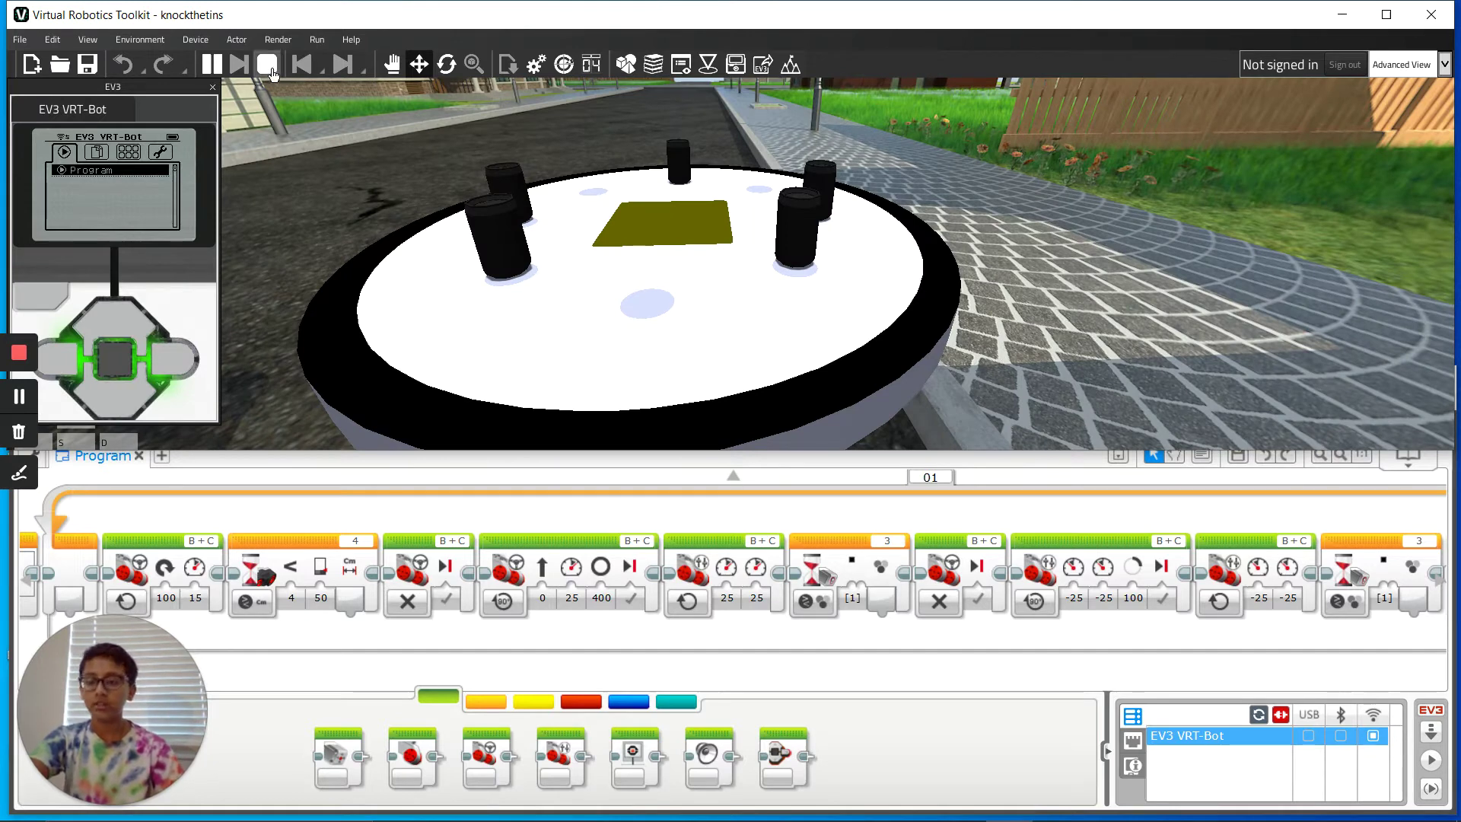
left_click(268, 66)
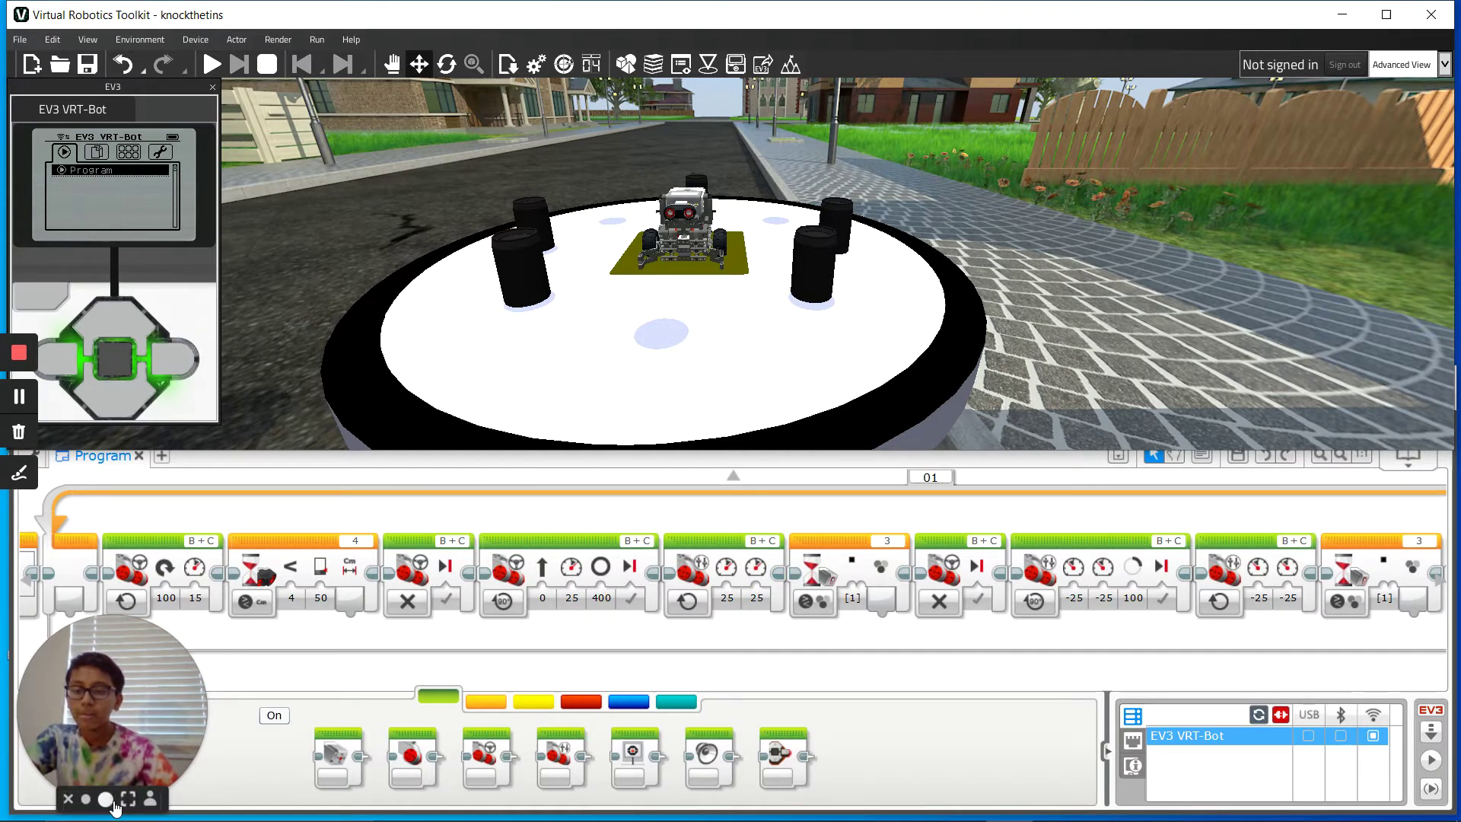
left_click(114, 803)
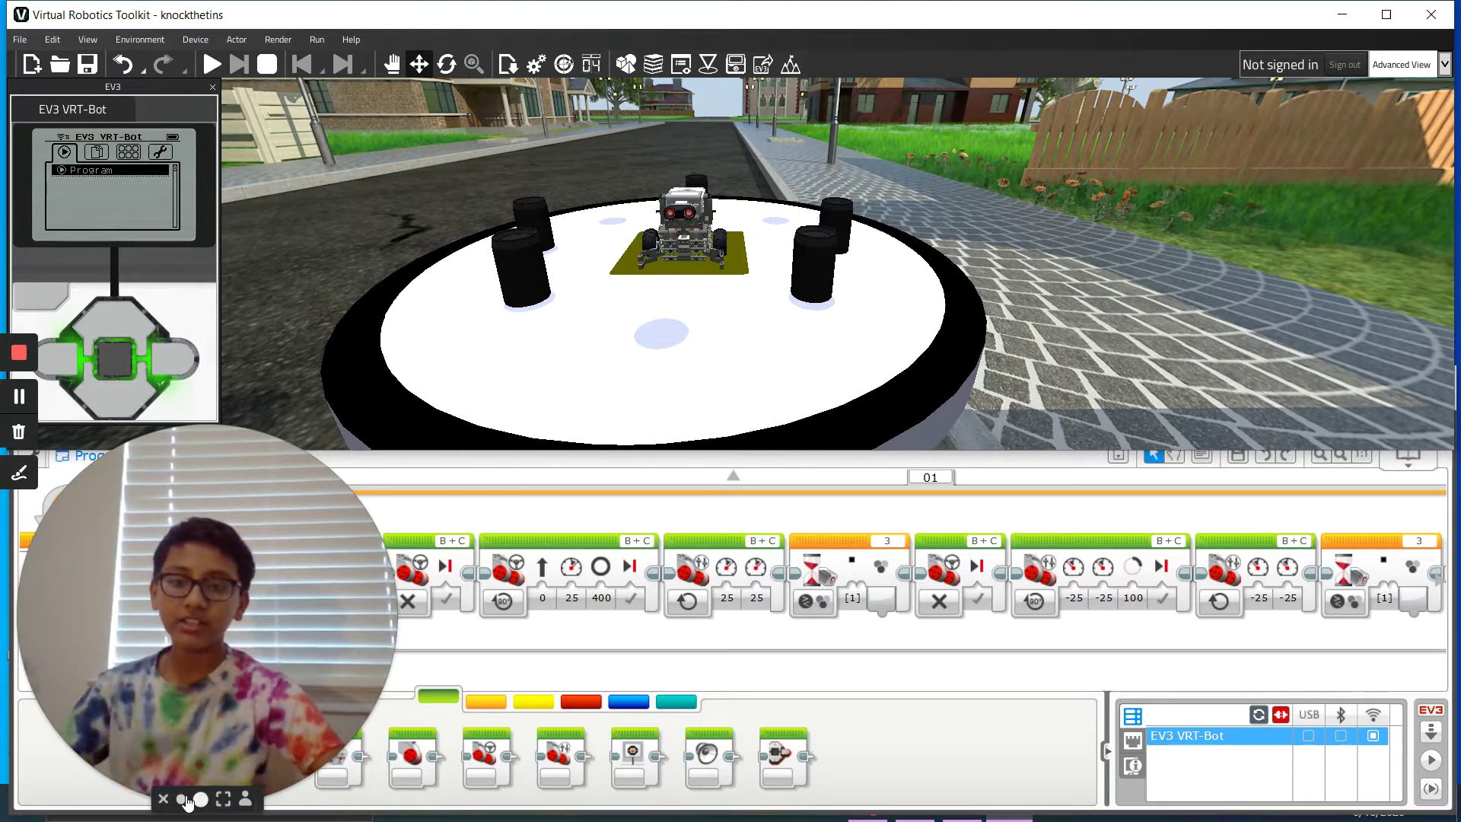
left_click(181, 800)
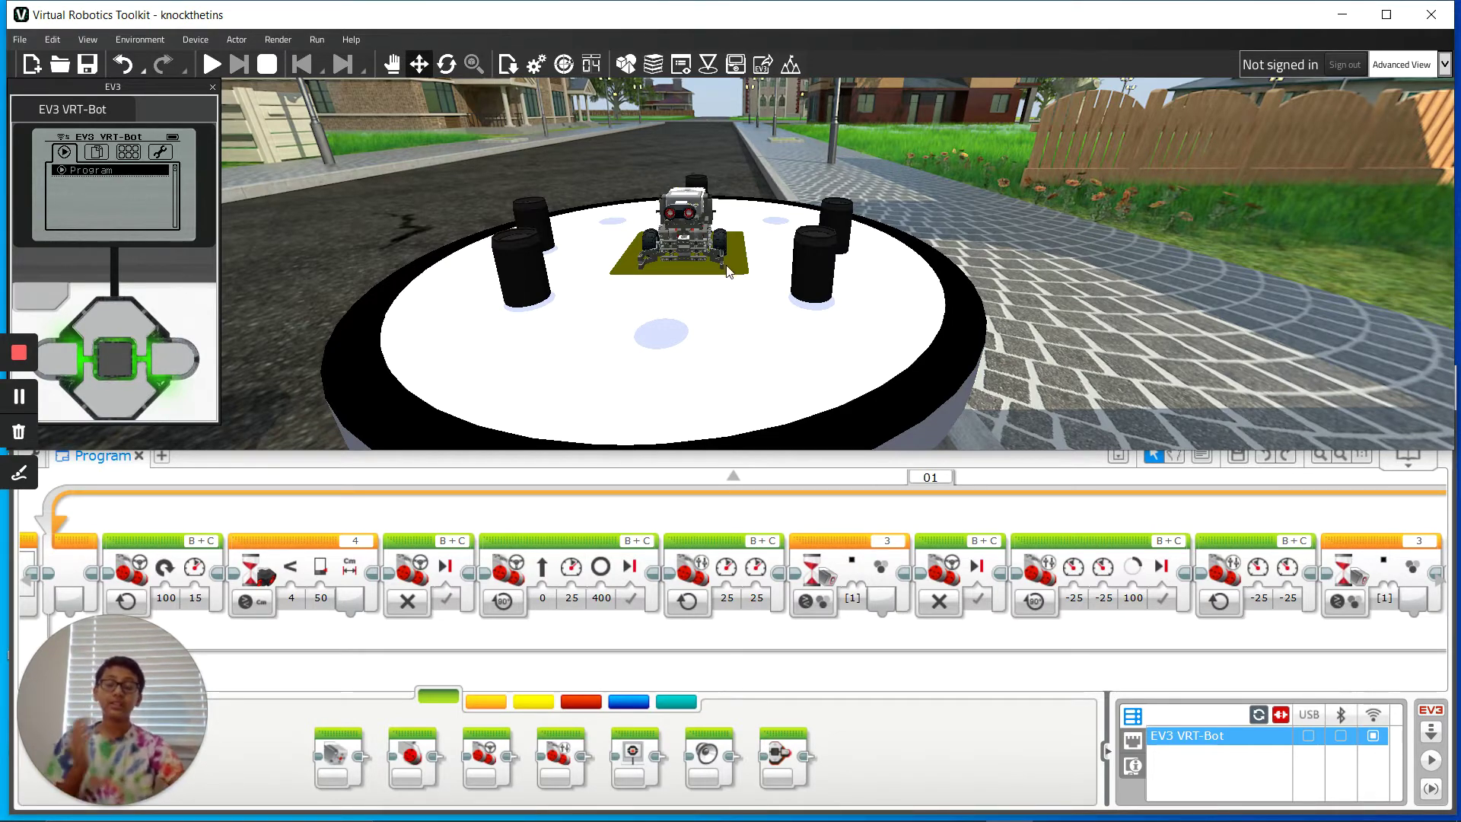
scroll(725, 260, "up", 3)
Zoom and orbit around the robot's arms and the tins, then bring up the EV3 program
mouse_move(735, 255)
left_mouse_down()
mouse_move(828, 271)
mouse_move(745, 300)
left_mouse_up()
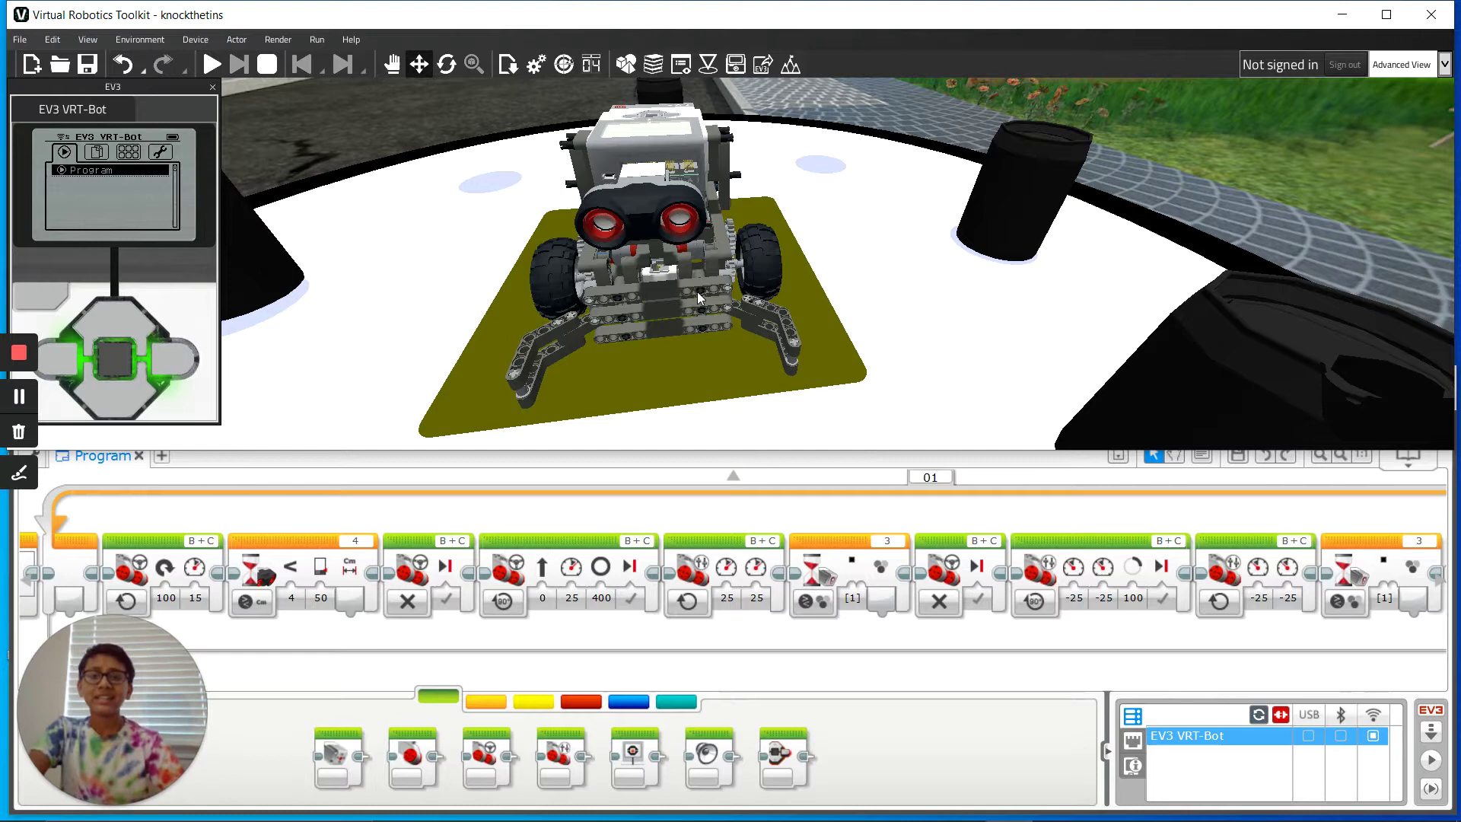
mouse_move(717, 241)
left_mouse_down()
mouse_move(760, 281)
mouse_move(807, 273)
mouse_move(875, 291)
mouse_move(757, 291)
mouse_move(604, 247)
mouse_move(705, 304)
mouse_move(920, 337)
mouse_move(910, 307)
left_mouse_up()
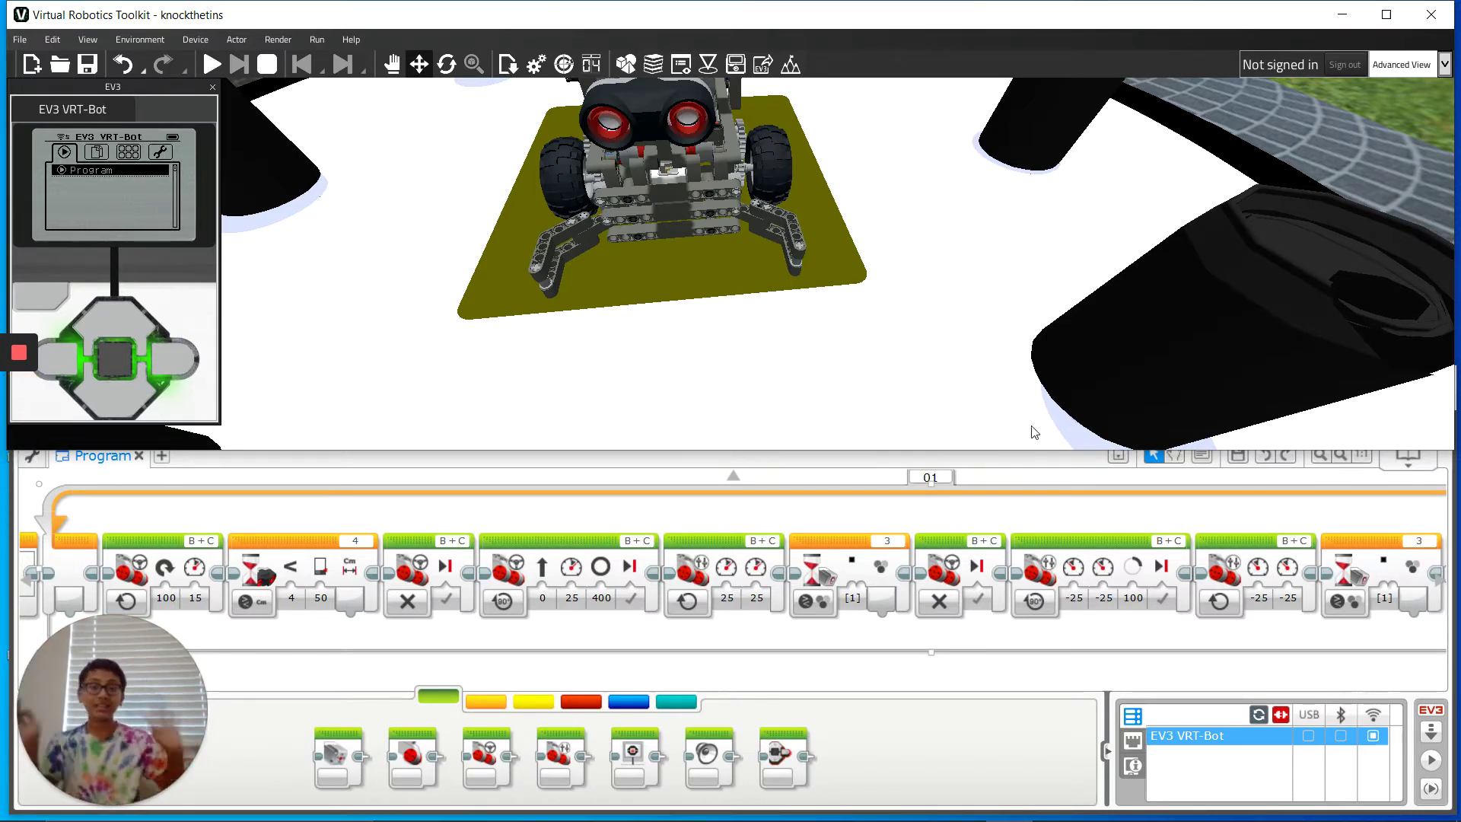
mouse_move(1267, 274)
left_mouse_down()
mouse_move(1298, 297)
mouse_move(1288, 304)
left_mouse_up()
left_click(1116, 687)
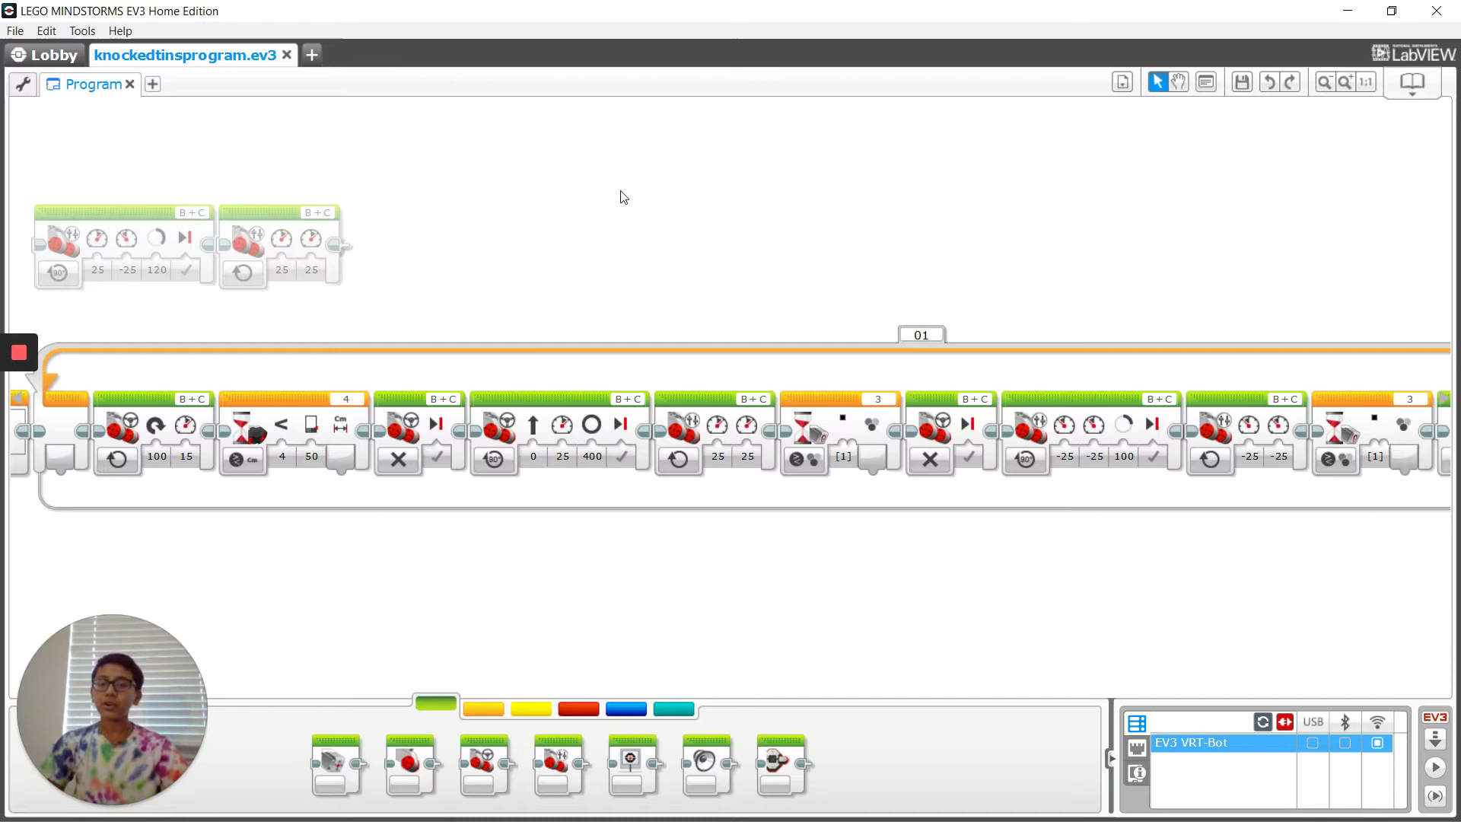
Shrink the EV3 editor and download-and-run the 5-repeat tin-knocking program on the robot
left_click(1392, 11)
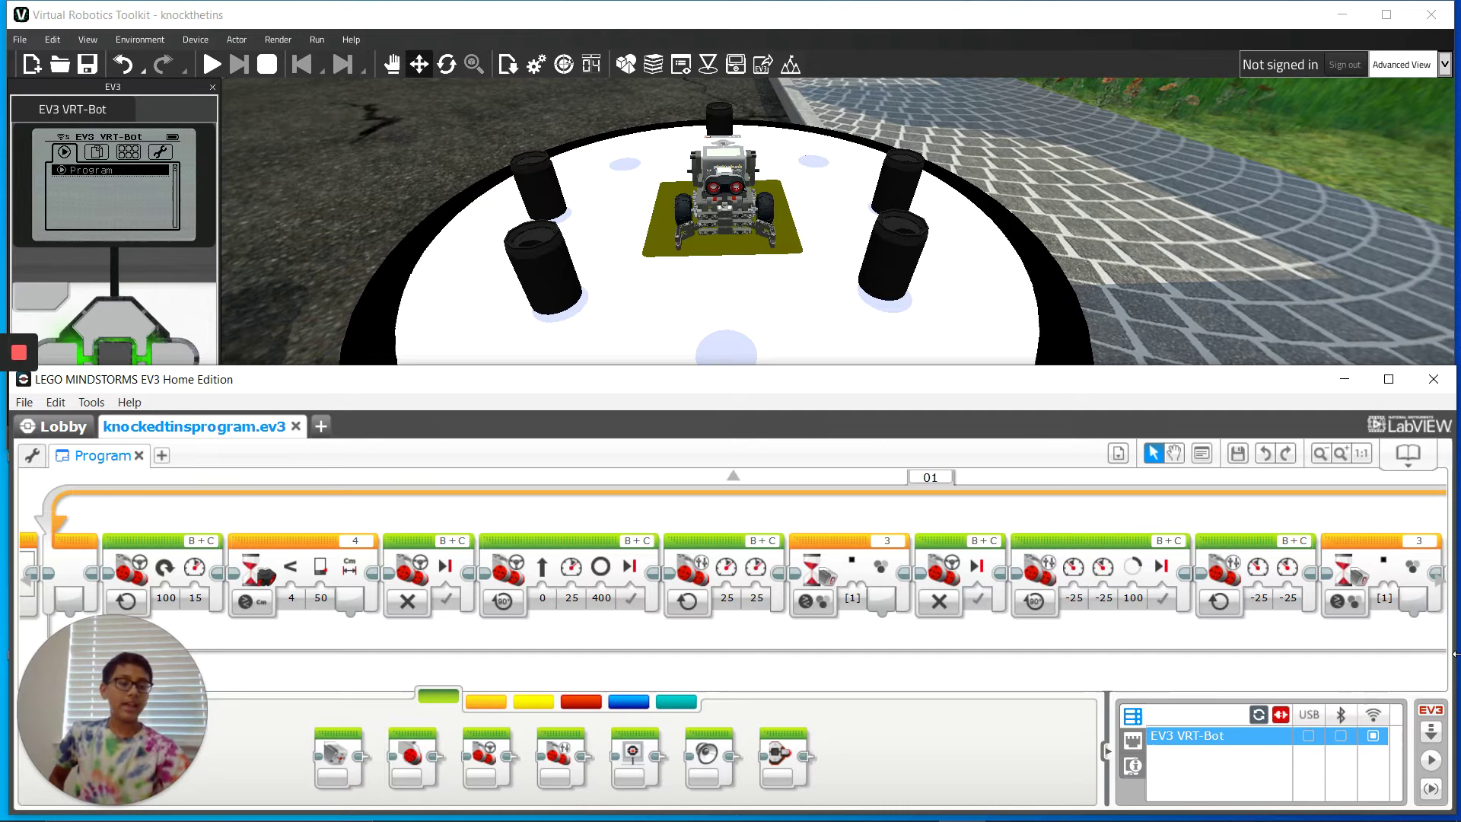
left_click_drag(1439, 584, 1443, 586)
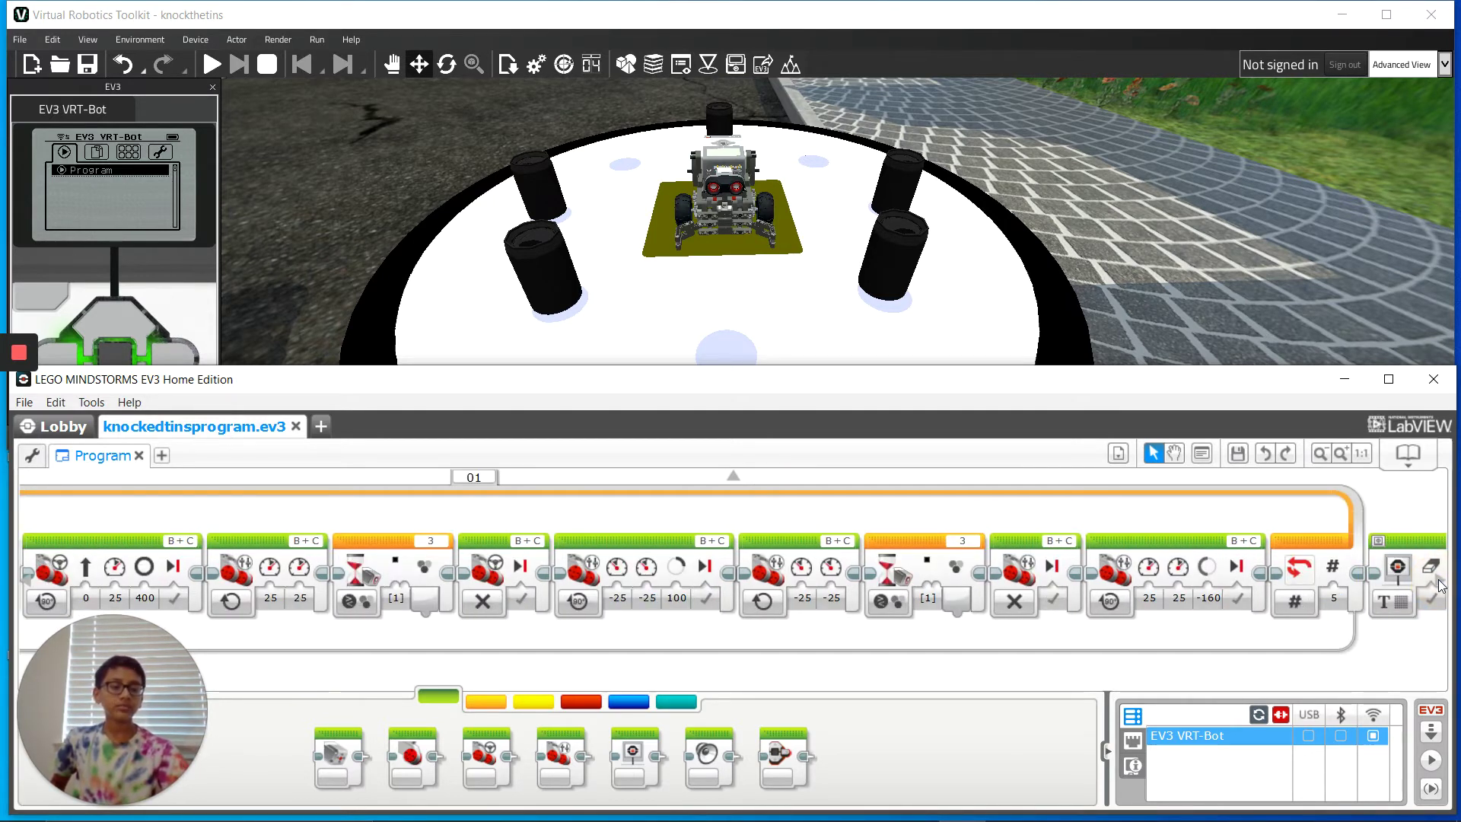
left_click_drag(1441, 586, 1187, 587)
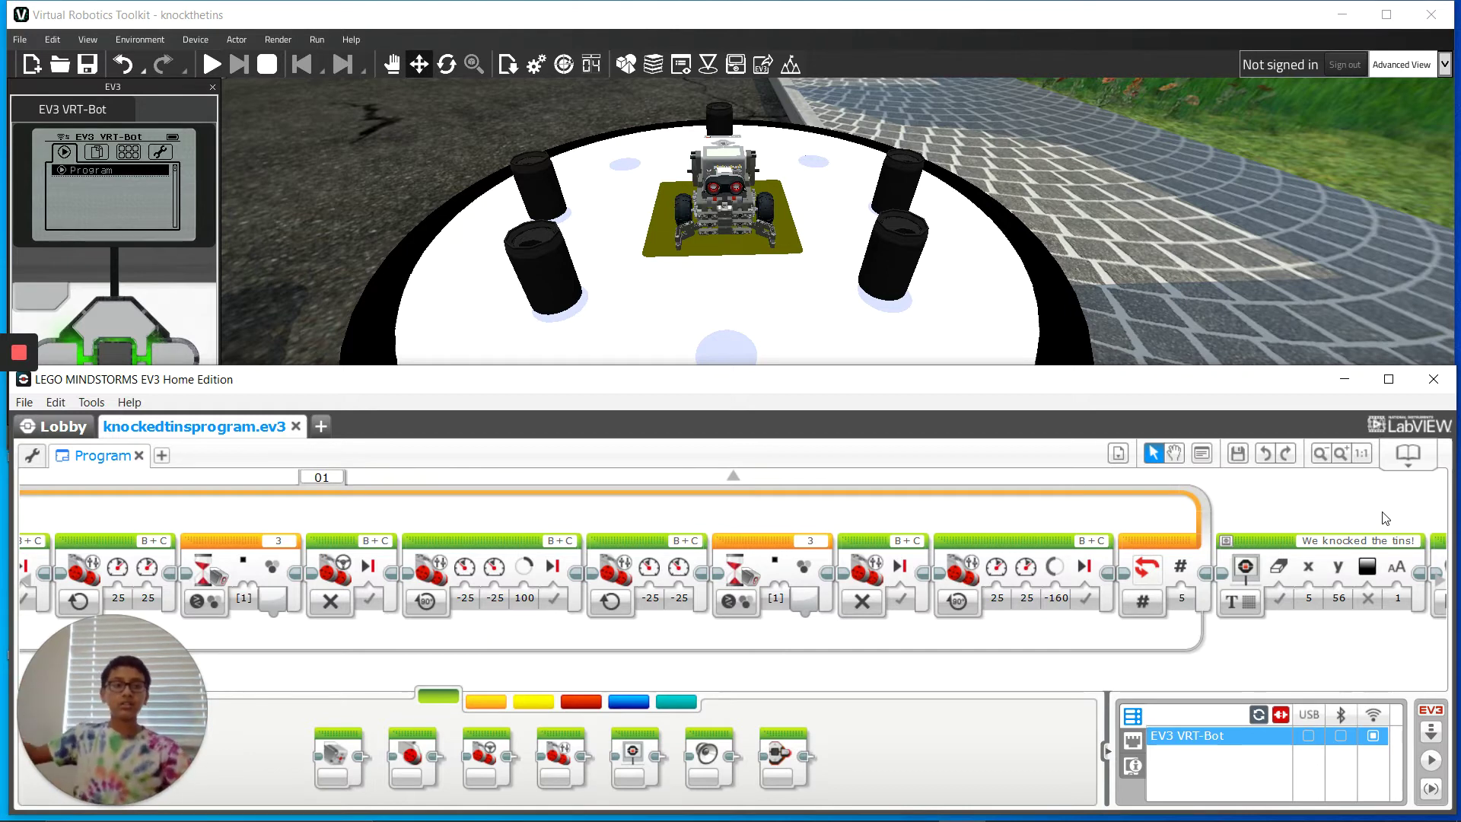
left_click(1433, 762)
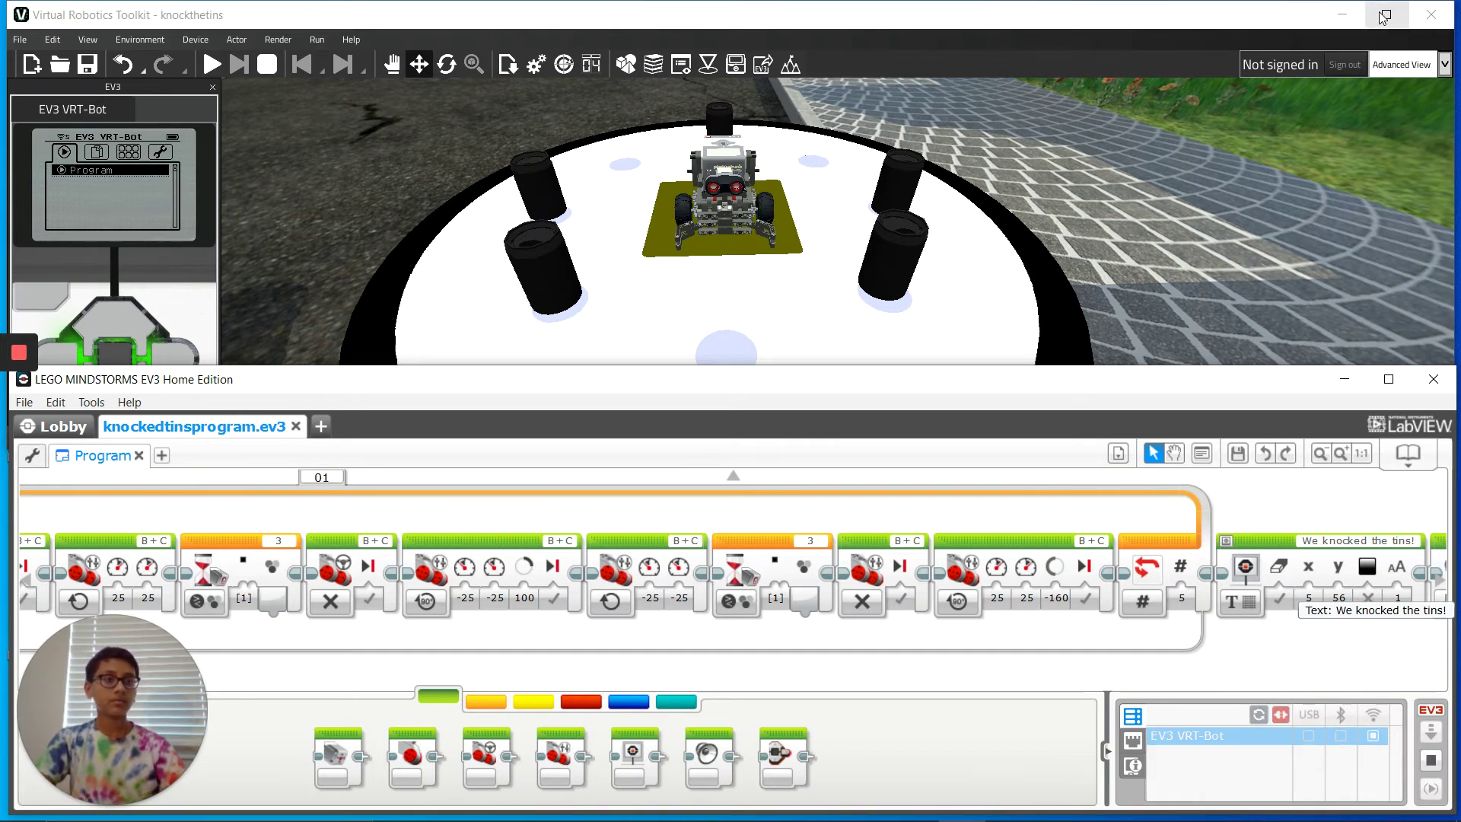
Maximize the simulator to watch the robot knock all five tins off
left_click(1413, 14)
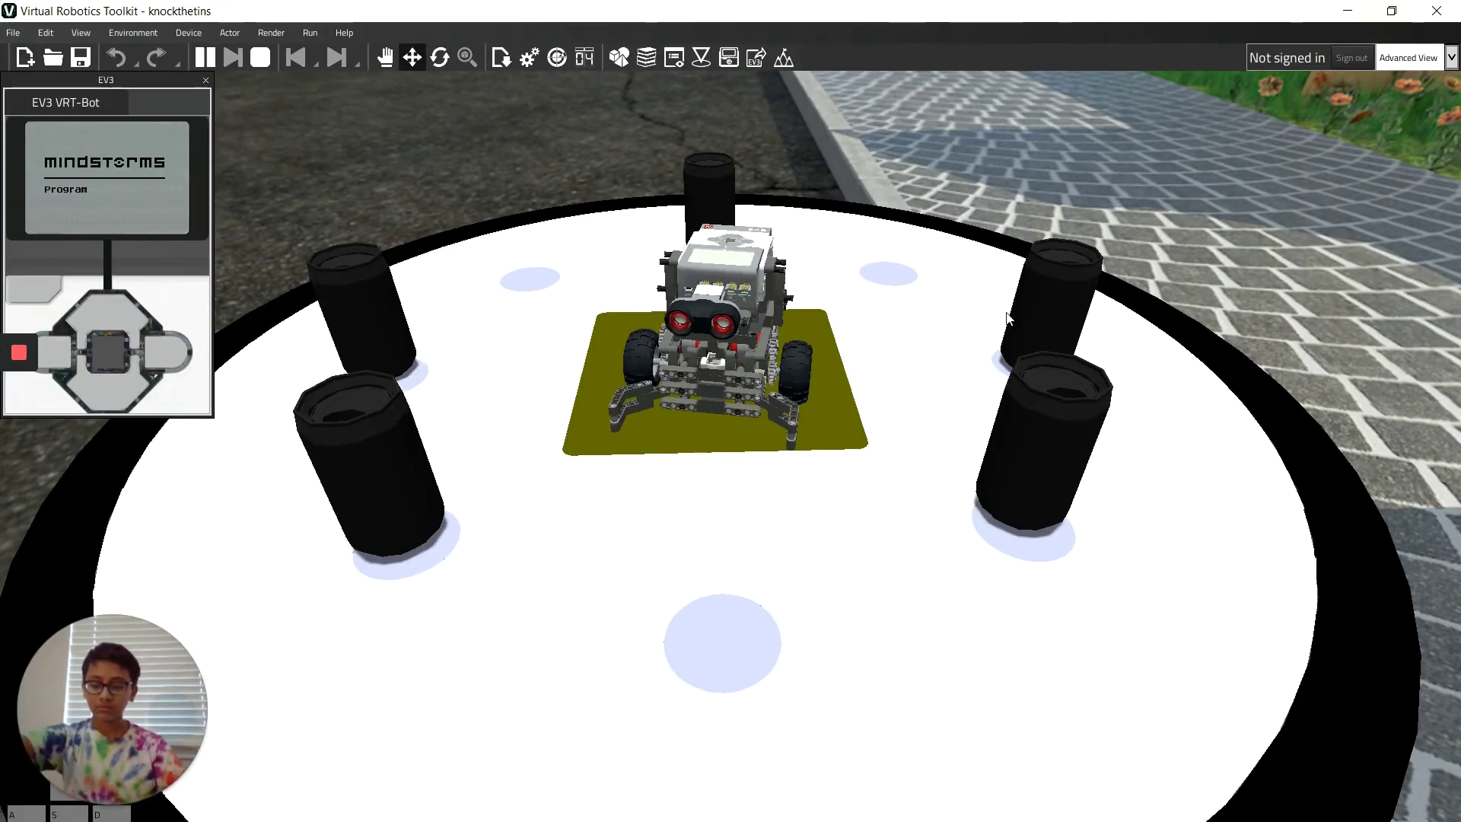